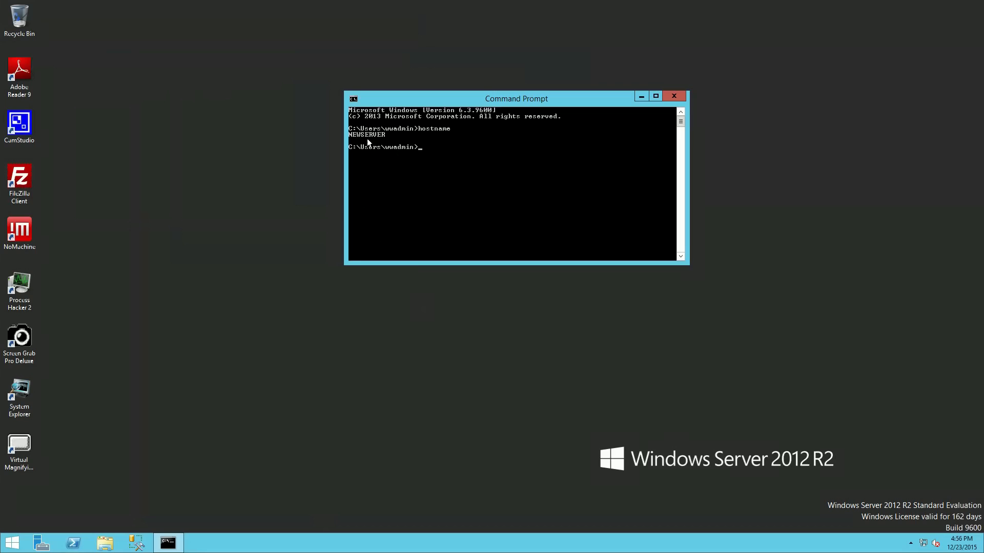
- Switch from the Command Prompt to SQL Server Management Studio and connect to the database engine with localhost as the server name
{"action": "left_click", "coordinate": [641, 97]}
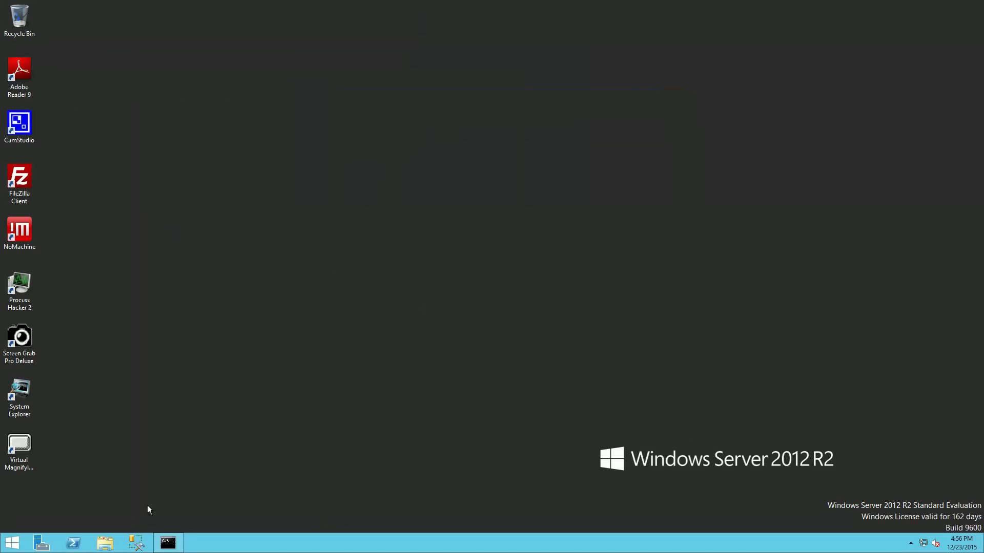
{"action": "left_click", "coordinate": [137, 543]}
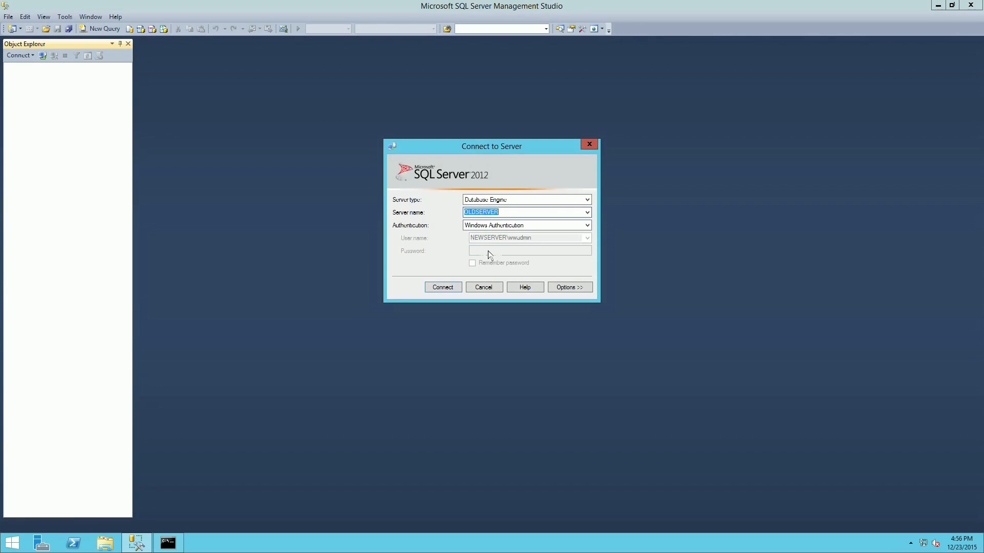
{"action": "left_click", "coordinate": [501, 213]}
{"action": "key", "text": "BackSpace"}
{"action": "key", "text": "BackSpace"}
{"action": "key", "text": "BackSpace"}
{"action": "key", "text": "BackSpace"}
{"action": "key", "text": "BackSpace"}
{"action": "key", "text": "BackSpace"}
{"action": "key", "text": "BackSpace"}
{"action": "key", "text": "BackSpace"}
{"action": "key", "text": "BackSpace"}
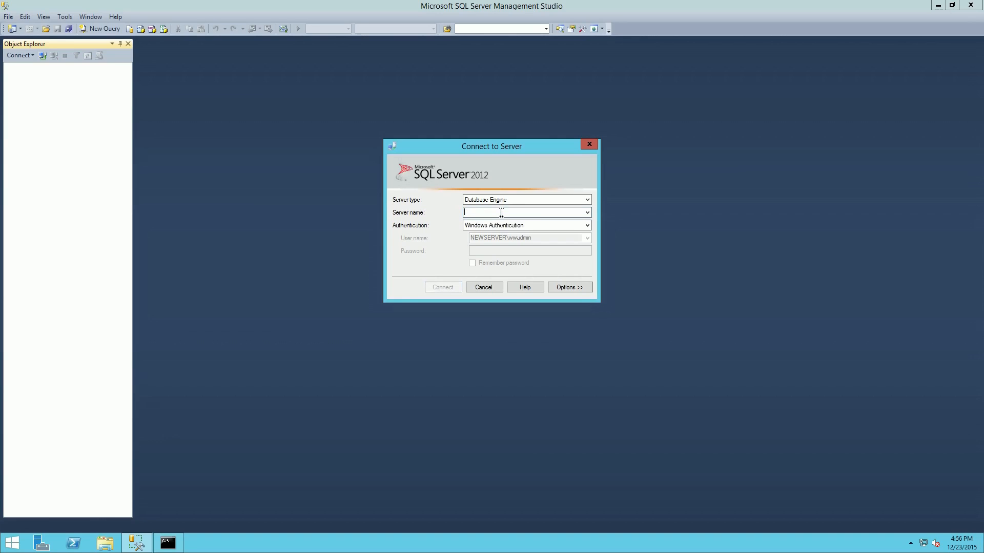
{"action": "type", "text": "localhost"}
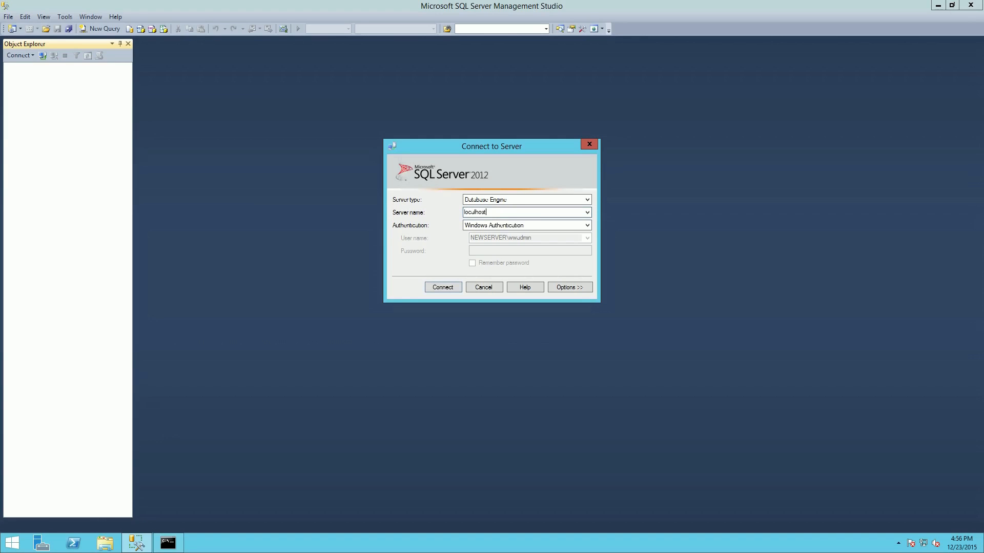
{"action": "left_click", "coordinate": [440, 288]}
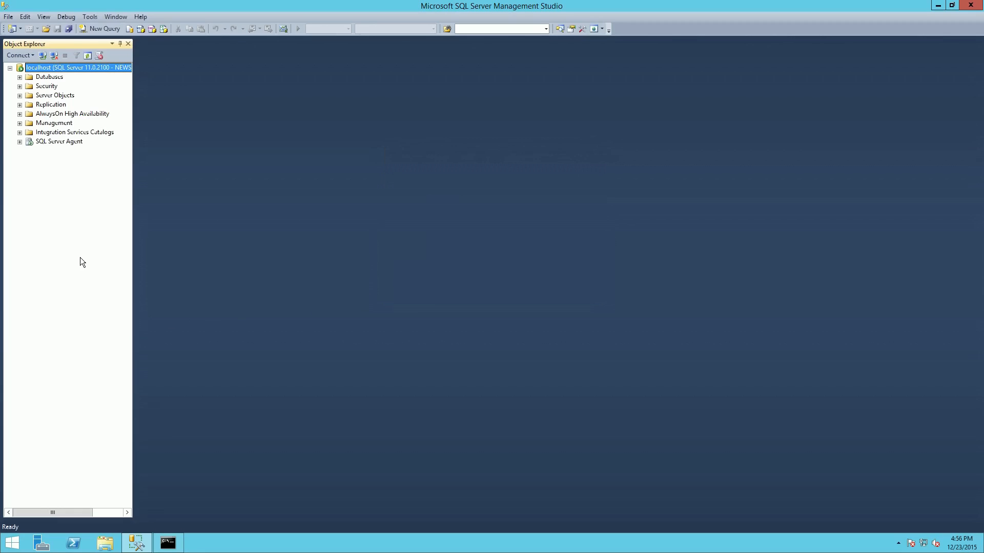
{"action": "left_click", "coordinate": [97, 28]}
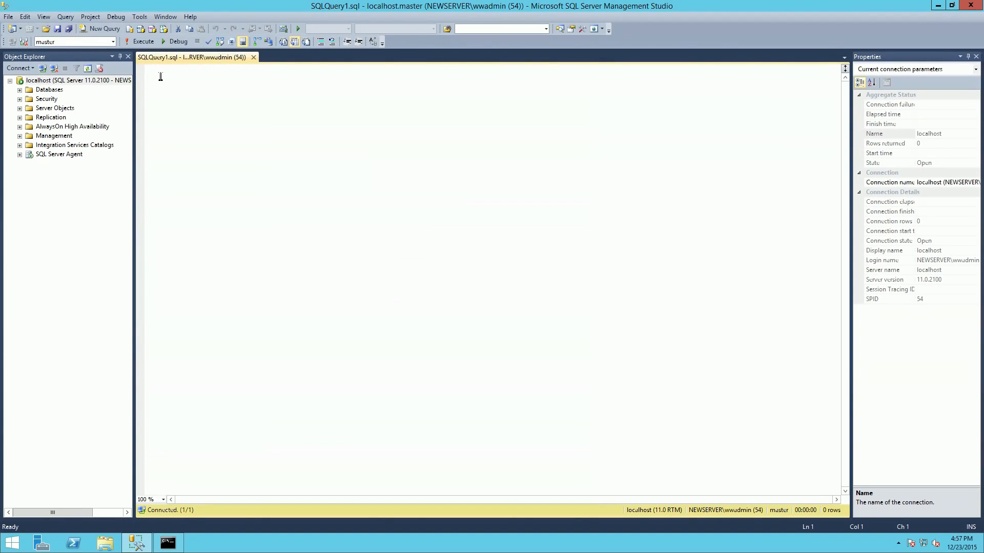
{"action": "type", "text": "SELECT "}
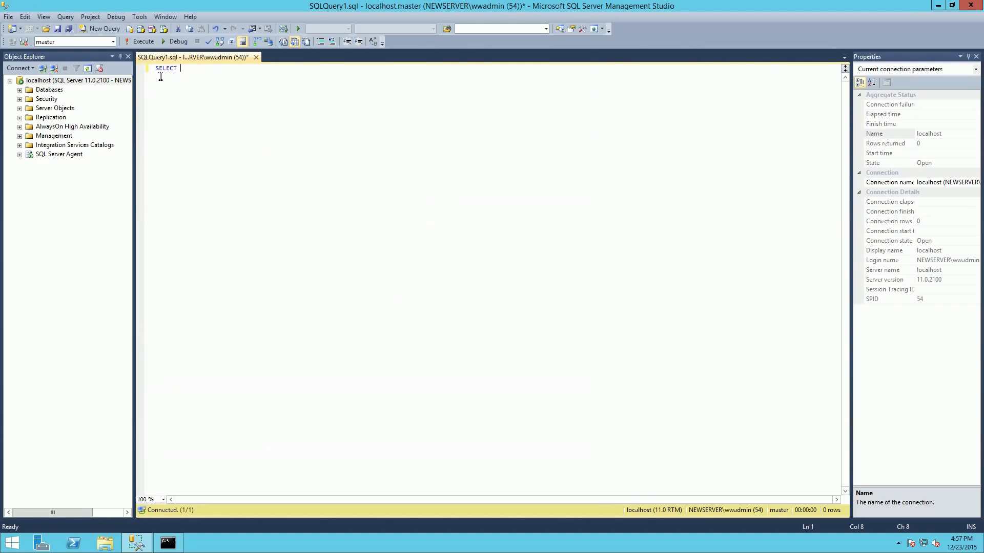
{"action": "type", "text": "@@"}
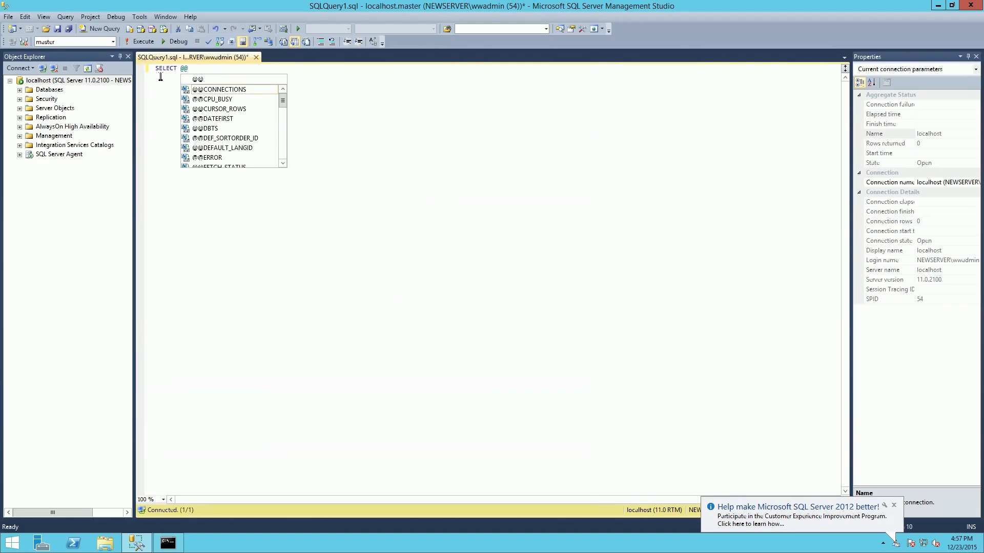
{"action": "type", "text": "SER"}
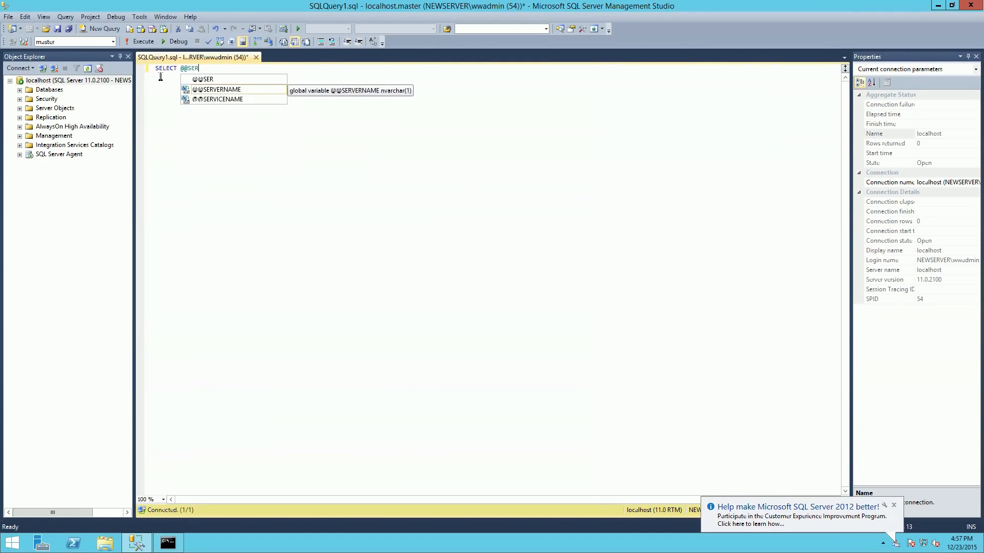
{"action": "left_click", "coordinate": [221, 92]}
{"action": "double_click", "coordinate": [221, 92]}
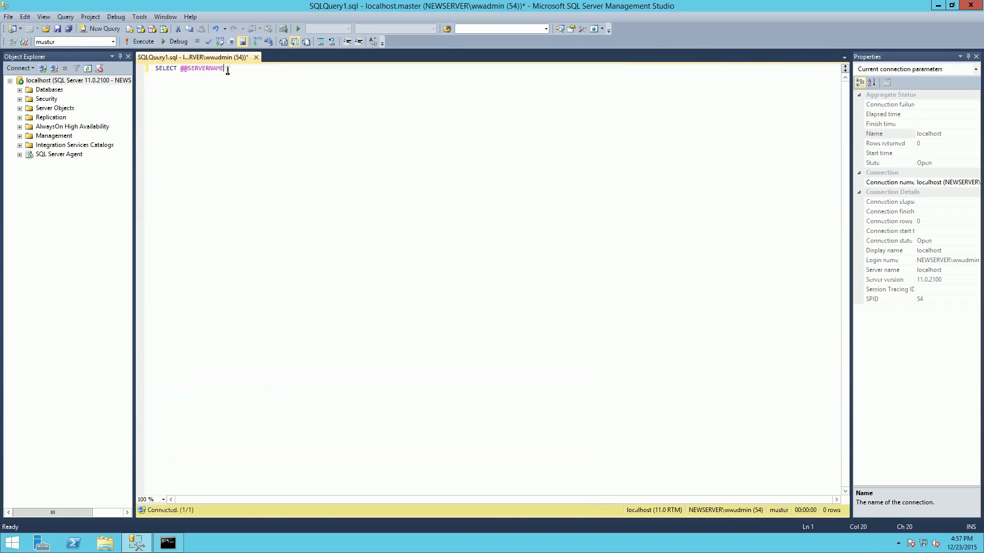
{"action": "left_click", "coordinate": [143, 42]}
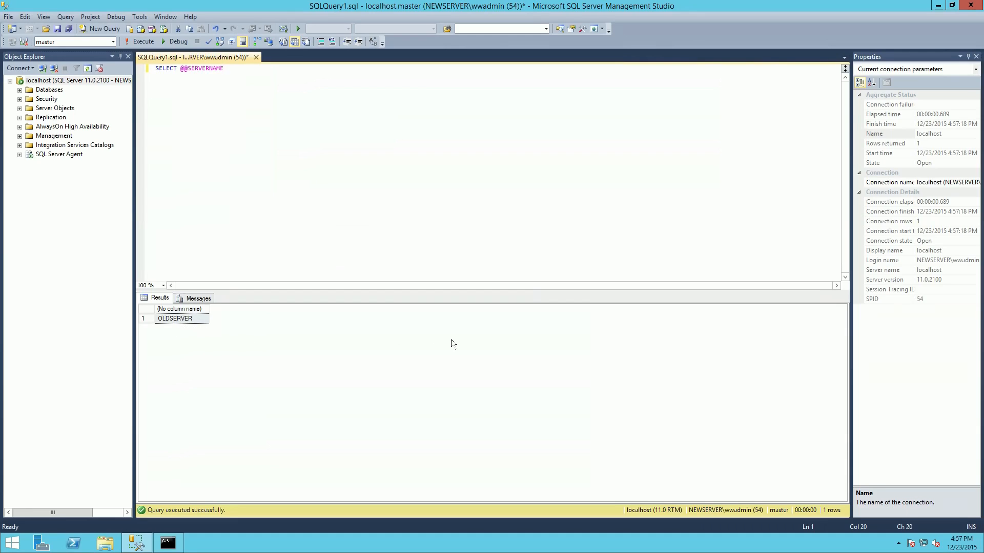
- Begin an sp_dropserver statement with an opening single quote a few lines below the SELECT query
{"action": "mouse_move", "coordinate": [226, 68]}
{"action": "key", "text": "Return"}
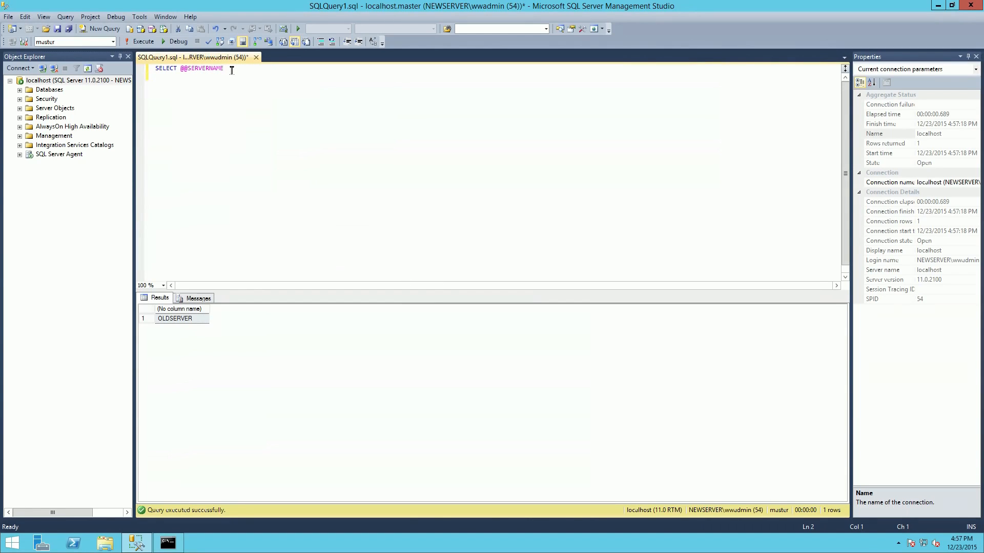
{"action": "key", "text": "Return"}
{"action": "key", "text": "Return"}
{"action": "type", "text": "sp_dropserver"}
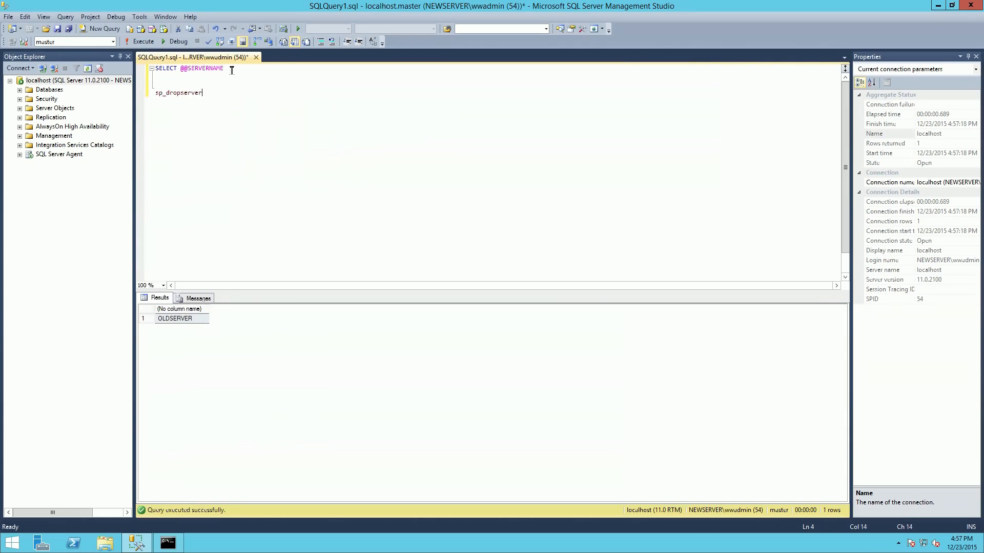
{"action": "type", "text": " '"}
- Copy OLDSERVER from the query results into the sp_dropserver statement as its quoted argument, and end the batch with go
{"action": "left_click", "coordinate": [173, 319]}
{"action": "right_click", "coordinate": [173, 319]}
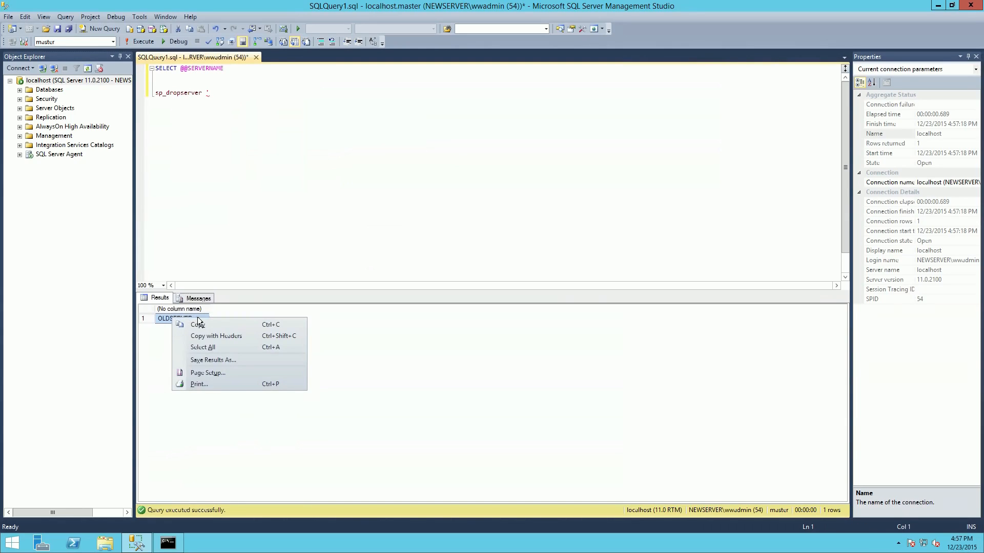
{"action": "left_click", "coordinate": [221, 258]}
{"action": "left_click", "coordinate": [211, 93]}
{"action": "right_click", "coordinate": [210, 93]}
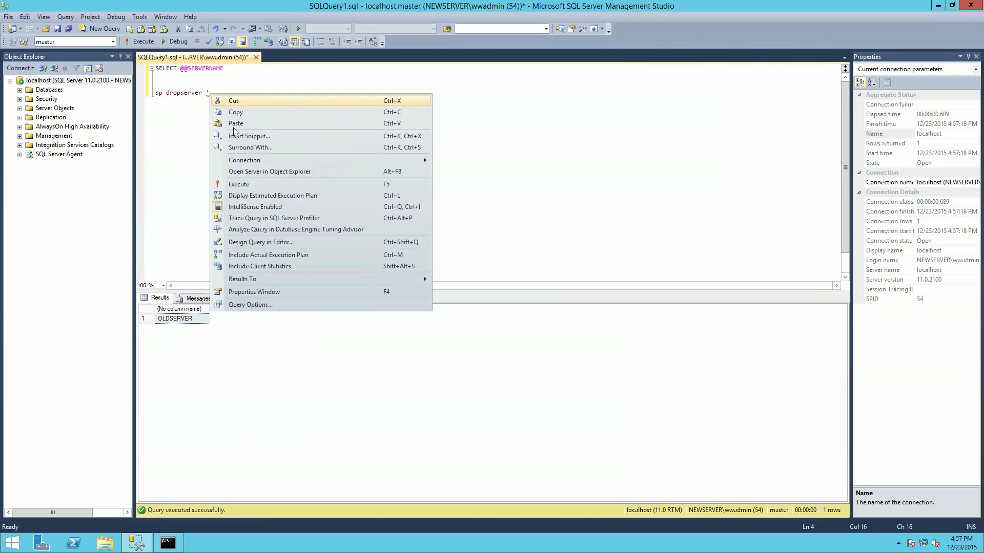
{"action": "left_click", "coordinate": [237, 125]}
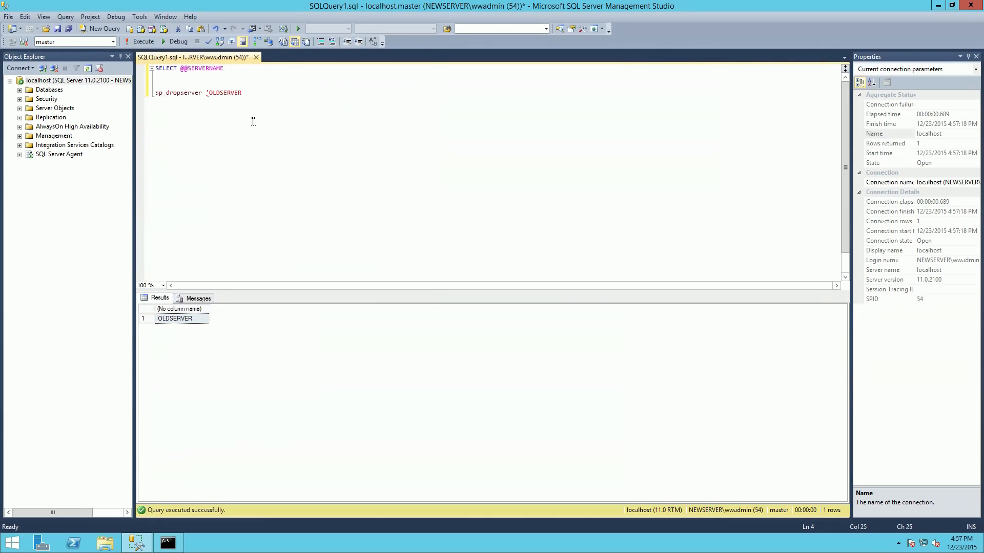
{"action": "type", "text": "'"}
{"action": "key", "text": "Return"}
{"action": "type", "text": "go"}
{"action": "key", "text": "Return"}
{"action": "key", "text": "Return"}
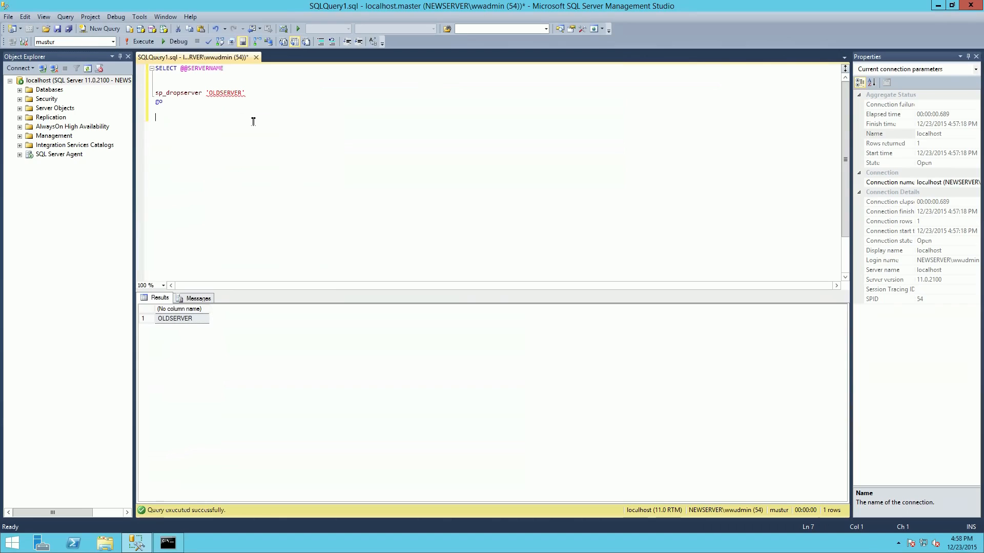
- Begin an sp_addserver statement with an opening single quote below the sp_dropserver batch
{"action": "type", "text": "sp_addserver '"}
- Switch to the Command Prompt and copy the host name NEWSERVER from the hostname output
{"action": "left_click", "coordinate": [169, 543]}
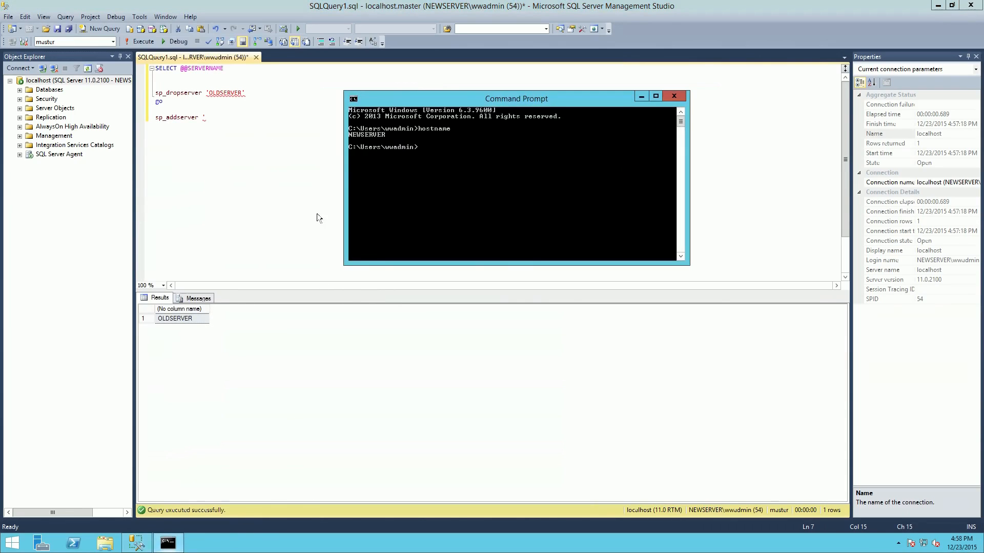
{"action": "left_click", "coordinate": [353, 101]}
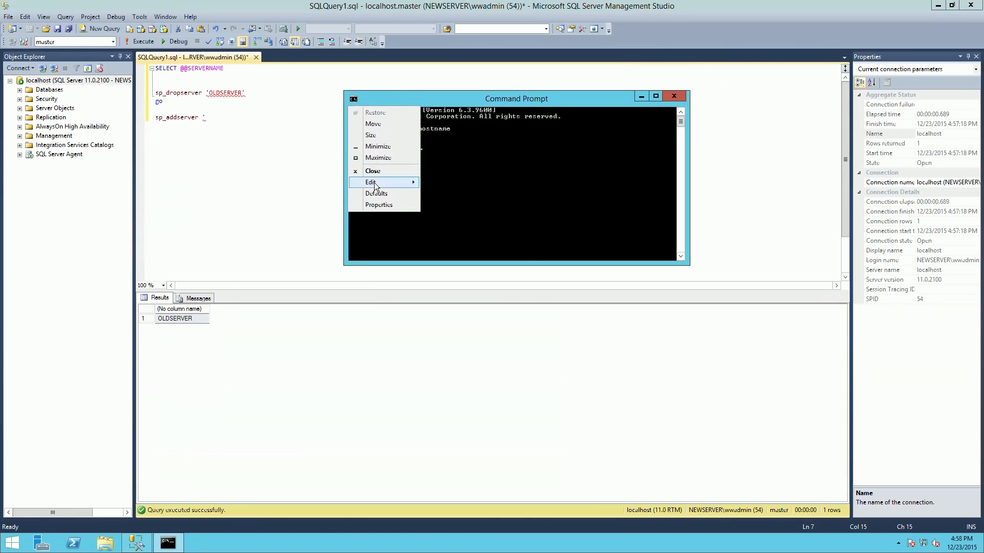
{"action": "mouse_move", "coordinate": [377, 184]}
{"action": "left_click", "coordinate": [442, 184]}
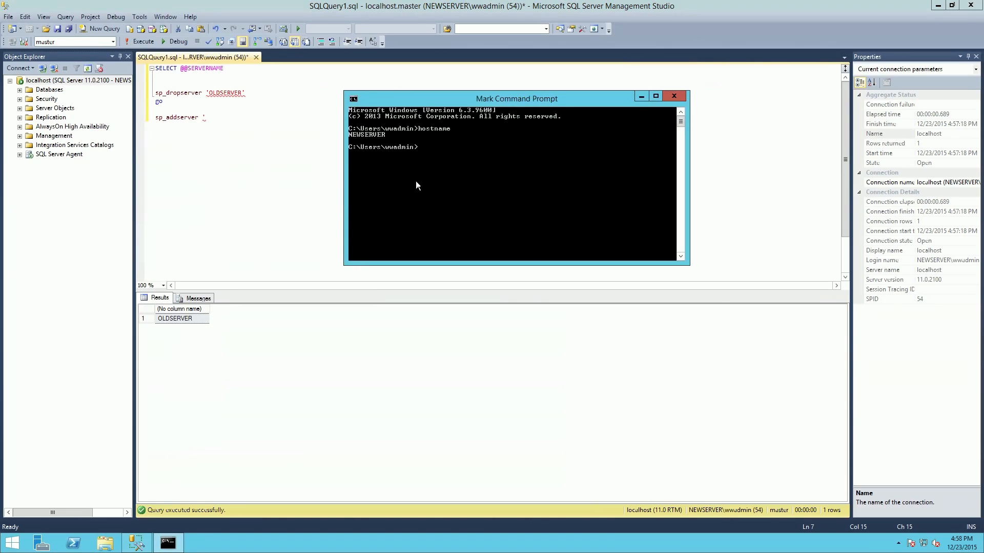
{"action": "left_click_drag", "start_coordinate": [349, 133], "coordinate": [385, 136]}
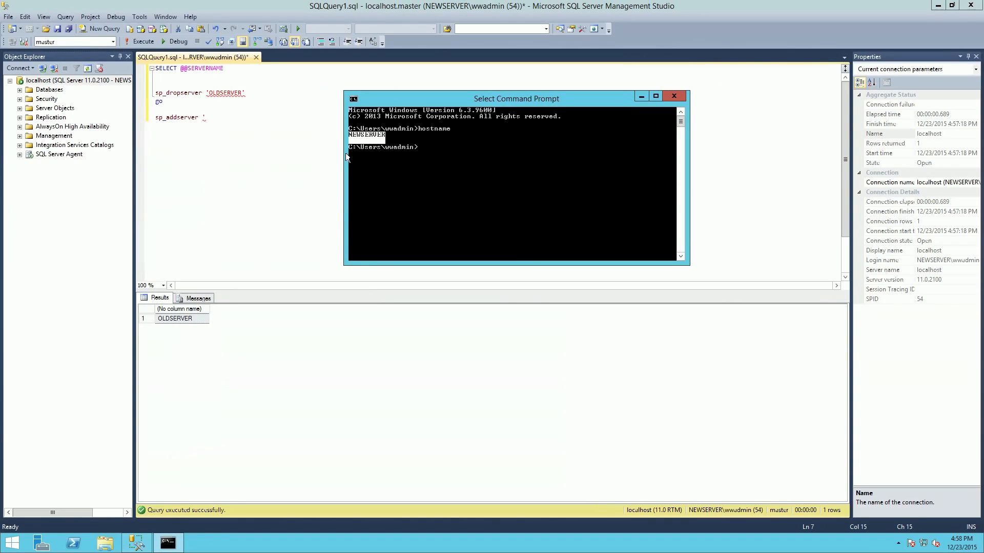
{"action": "left_click", "coordinate": [353, 99]}
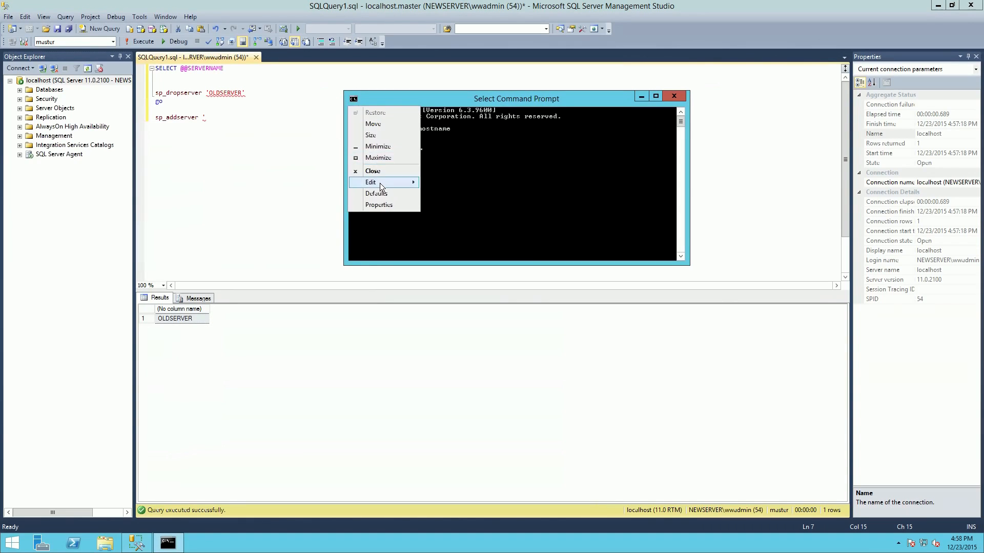
{"action": "mouse_move", "coordinate": [380, 183]}
{"action": "left_click", "coordinate": [444, 194]}
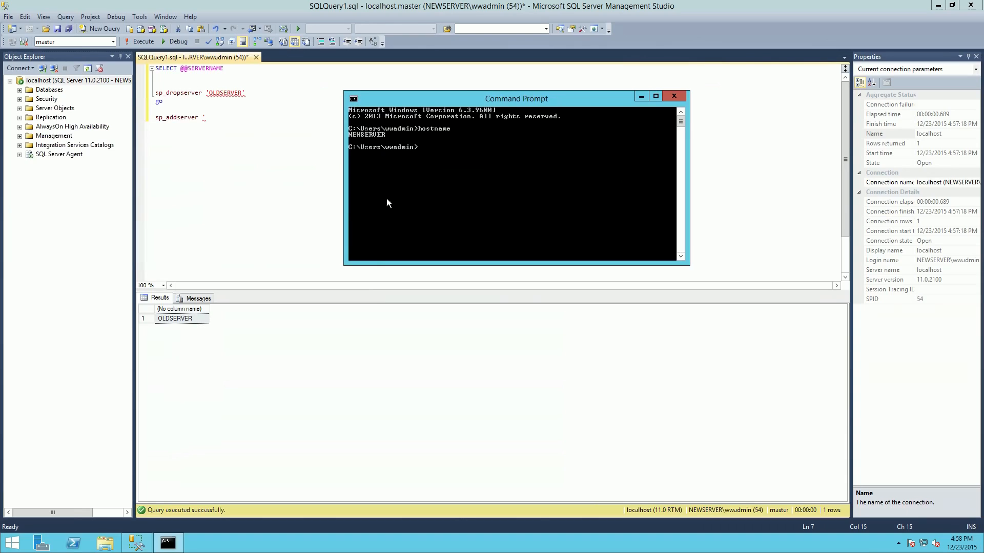
- Back in the query editor, complete the statement as sp_addserver 'NEWSERVER',LOCAL and end the batch with go
{"action": "left_click", "coordinate": [229, 139]}
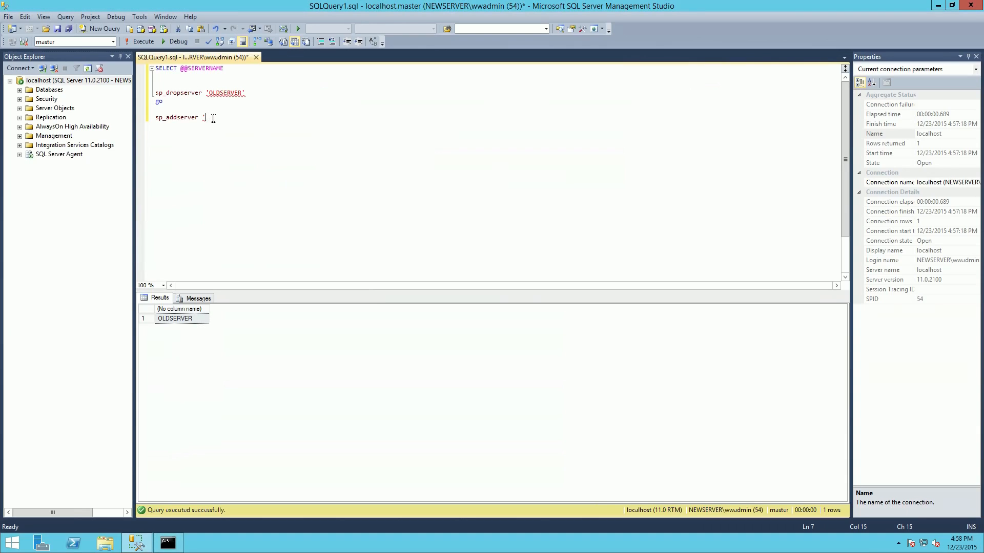
{"action": "key", "text": "ctrl+v"}
{"action": "key", "text": "Return"}
{"action": "left_click", "coordinate": [250, 118]}
{"action": "type", "text": "',lo"}
{"action": "key", "text": "BackSpace"}
{"action": "type", "text": "LOCAL"}
{"action": "key", "text": "Return"}
{"action": "type", "text": "go"}
{"action": "key", "text": "Return"}
- Execute only the sp_dropserver and sp_addserver batches, leaving out the SELECT query, and check the execution message
{"action": "left_click_drag", "start_coordinate": [155, 93], "coordinate": [174, 128]}
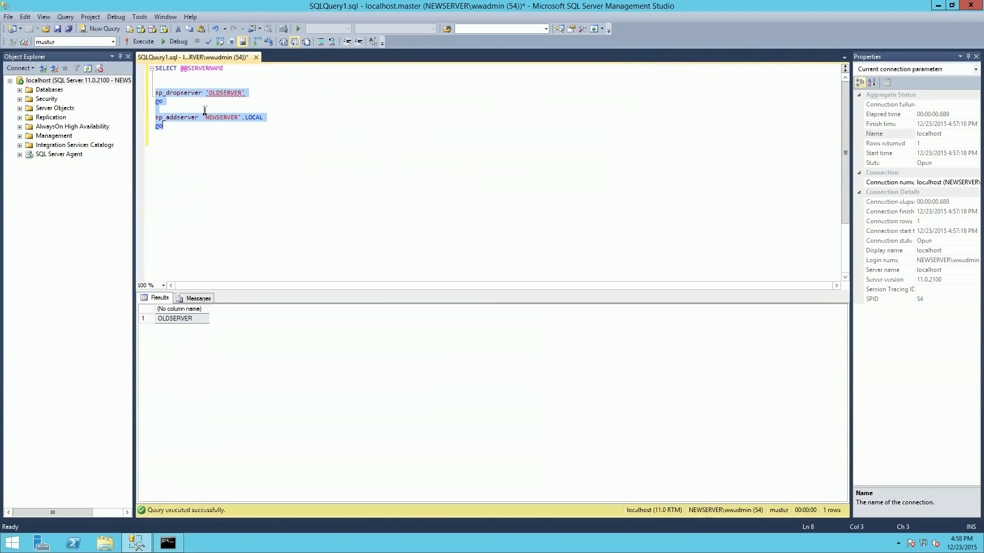
{"action": "mouse_move", "coordinate": [244, 93]}
{"action": "left_click", "coordinate": [258, 93]}
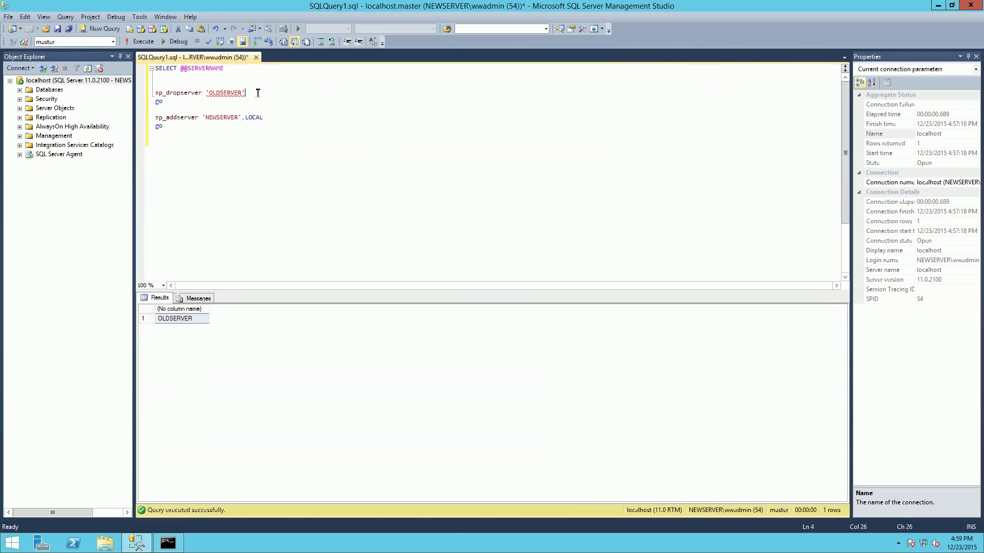
{"action": "left_click", "coordinate": [155, 93]}
{"action": "left_click", "coordinate": [163, 126], "text": "shift"}
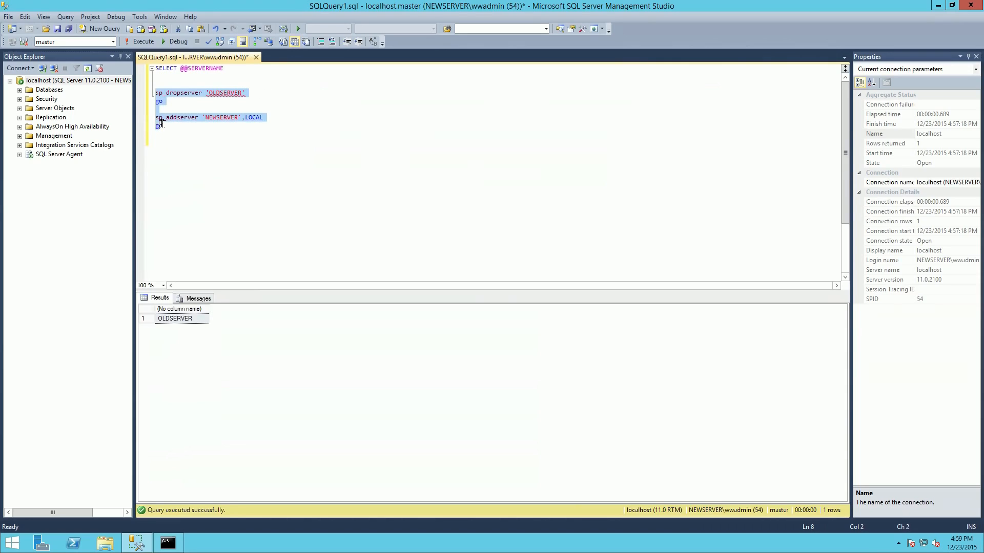
{"action": "left_click", "coordinate": [142, 42]}
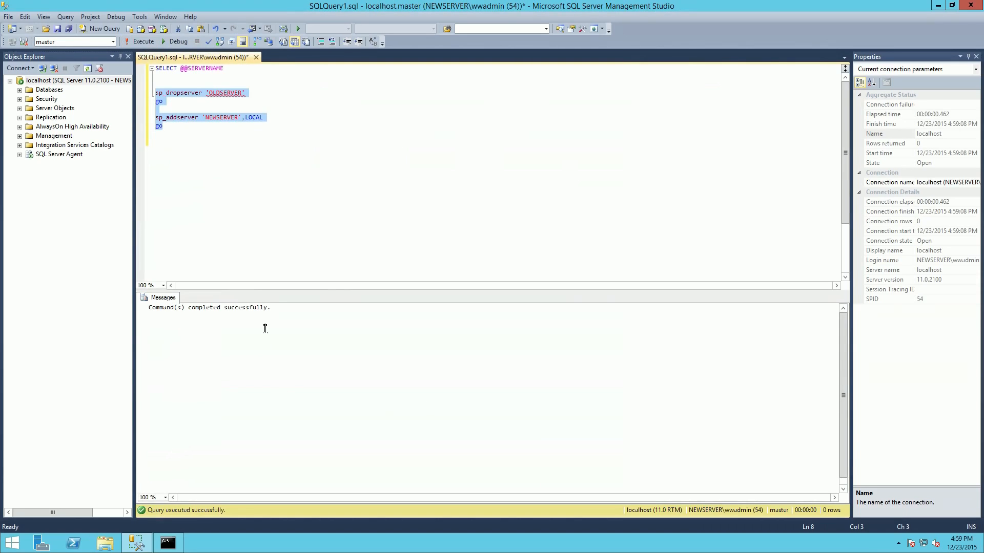
{"action": "left_click_drag", "start_coordinate": [272, 309], "coordinate": [149, 308]}
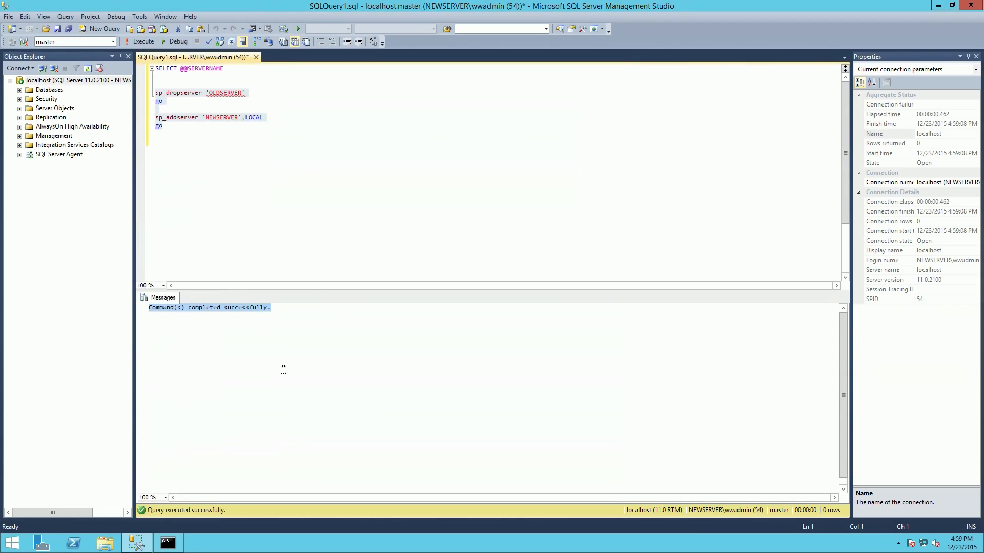
- Restart the MSSQLSERVER service of the localhost instance, also agreeing to stop SQL Server Agent
{"action": "left_click", "coordinate": [42, 81]}
{"action": "right_click", "coordinate": [42, 80]}
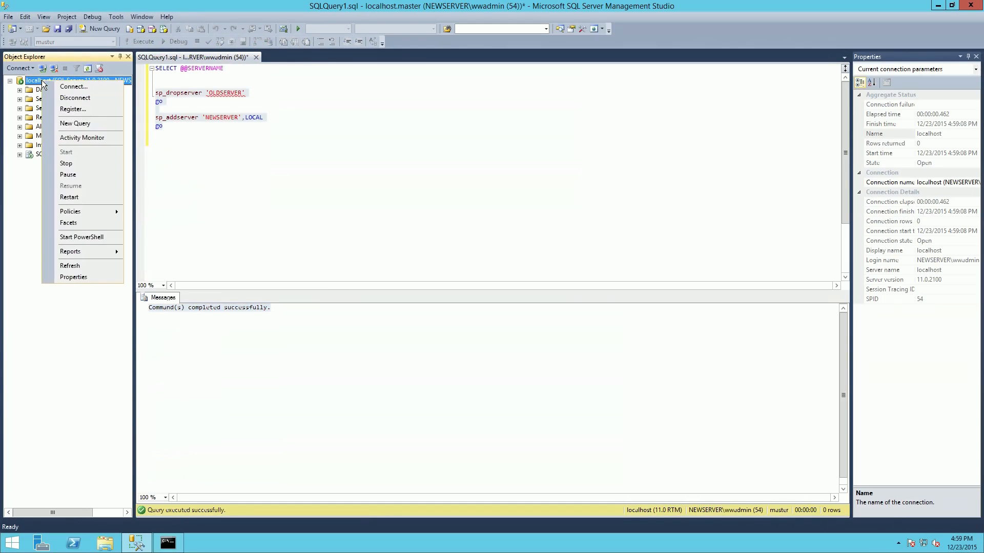
{"action": "left_click", "coordinate": [71, 197]}
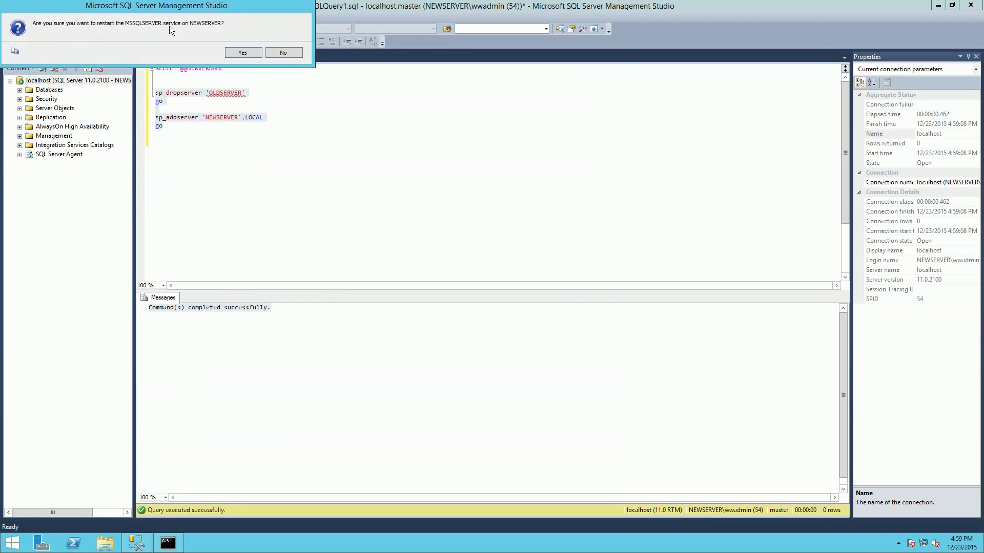
{"action": "left_click", "coordinate": [241, 53]}
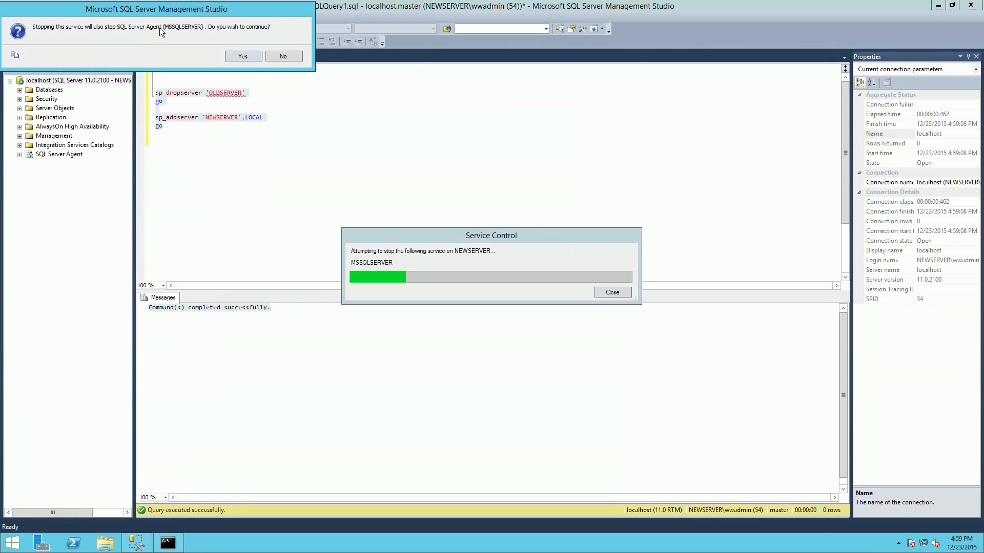
{"action": "left_click", "coordinate": [238, 57]}
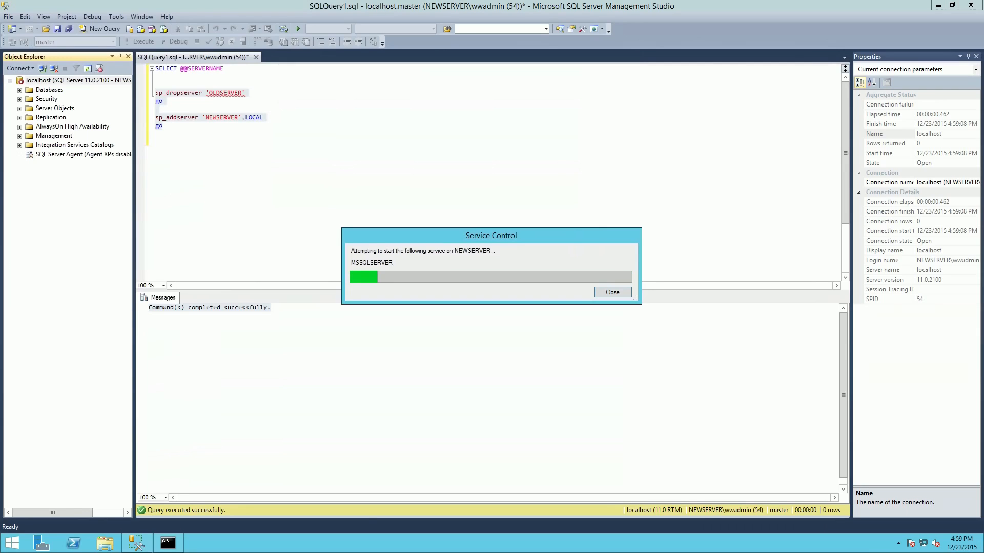
{"action": "left_click", "coordinate": [573, 161]}
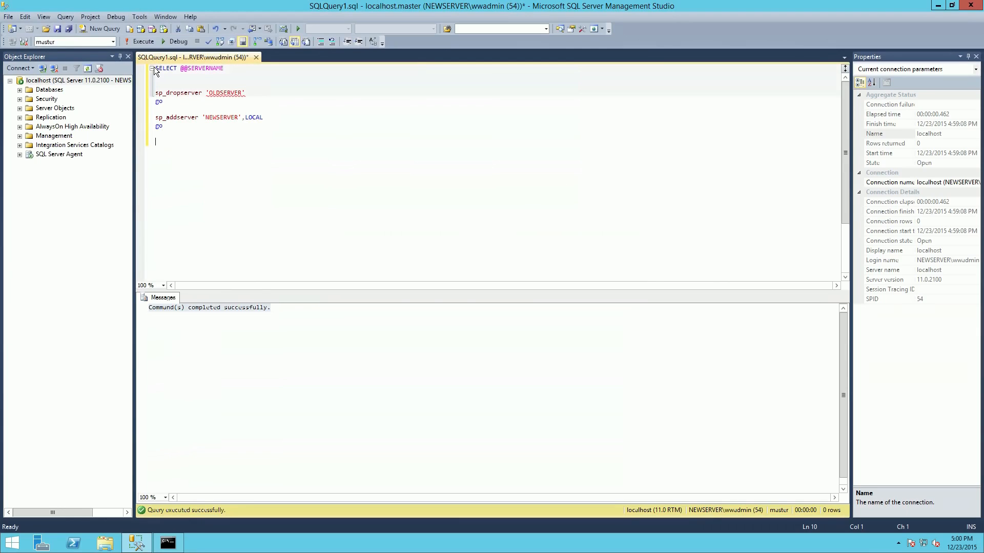
{"action": "left_click_drag", "start_coordinate": [157, 69], "coordinate": [224, 73]}
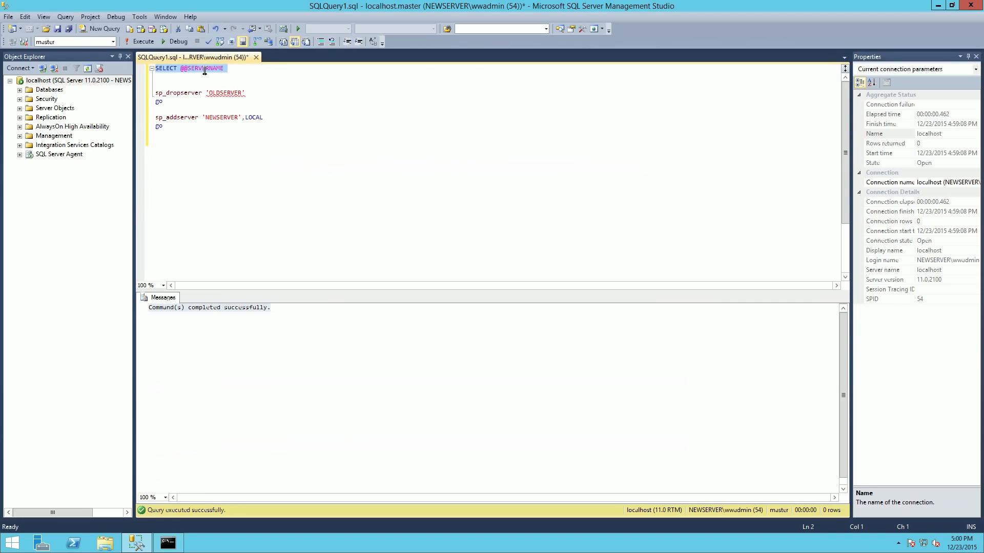
{"action": "left_click", "coordinate": [142, 41]}
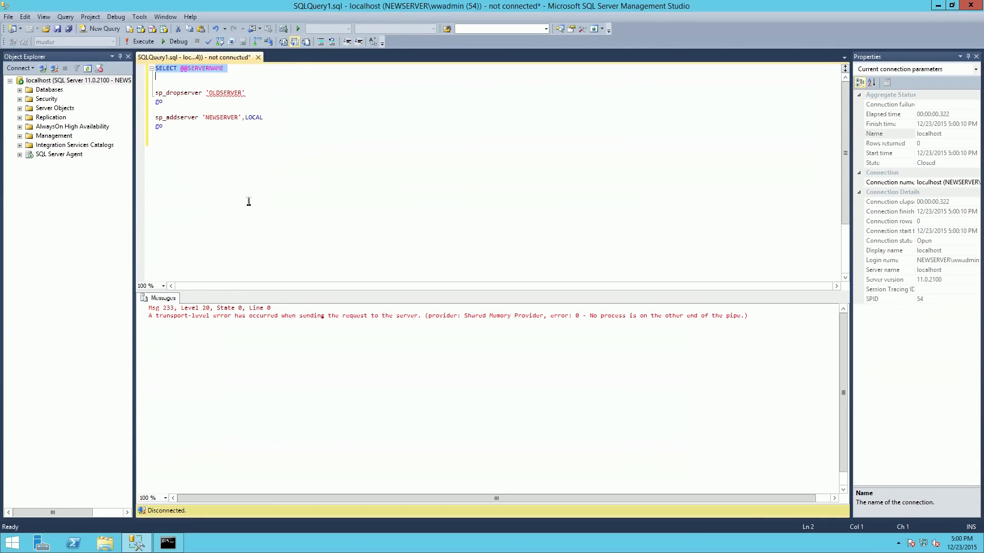
{"action": "left_click", "coordinate": [144, 41]}
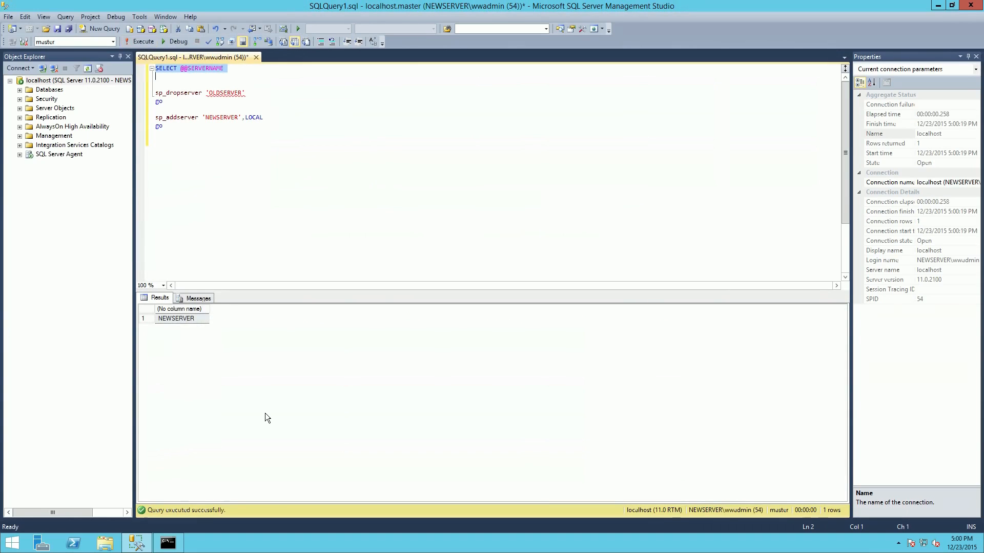